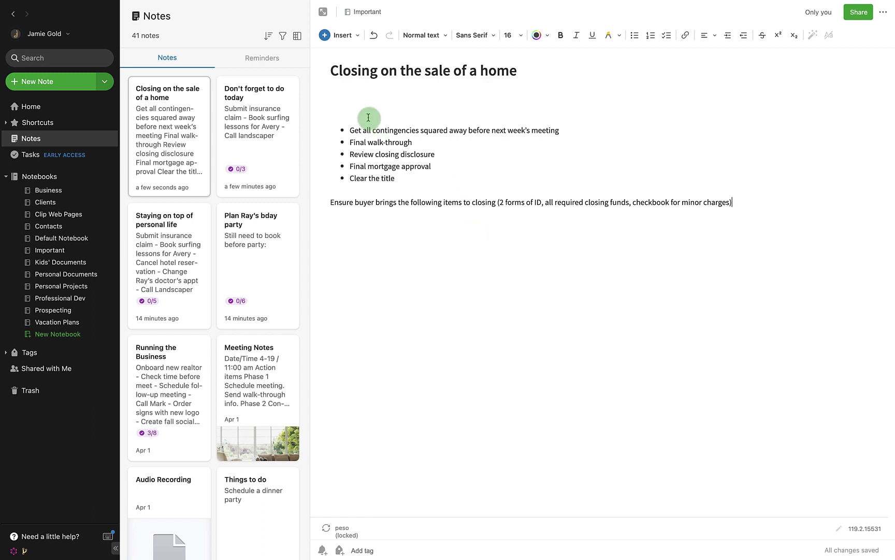
- Insert tasks 'Email the invoice' and 'Call the electrician', then select the bullet lines and paragraph below
left_click(326, 35)
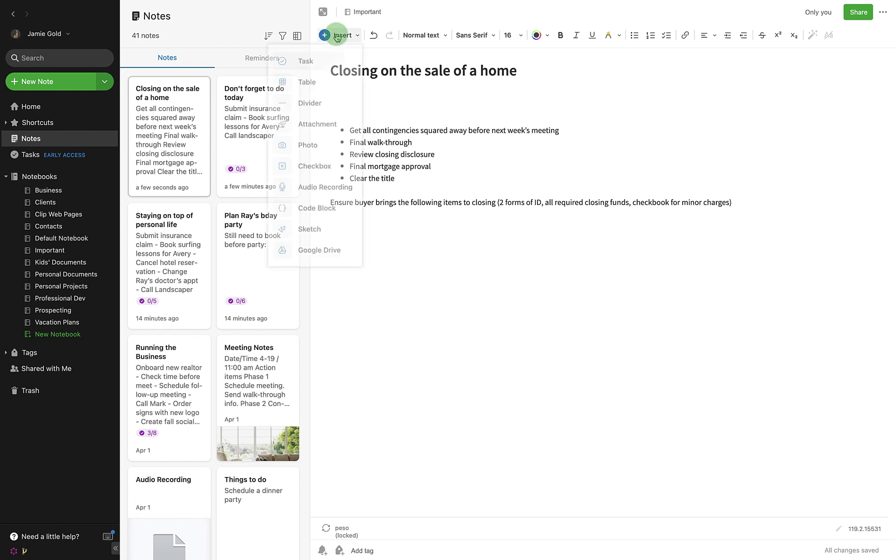
left_click(329, 69)
type("Email the invoice")
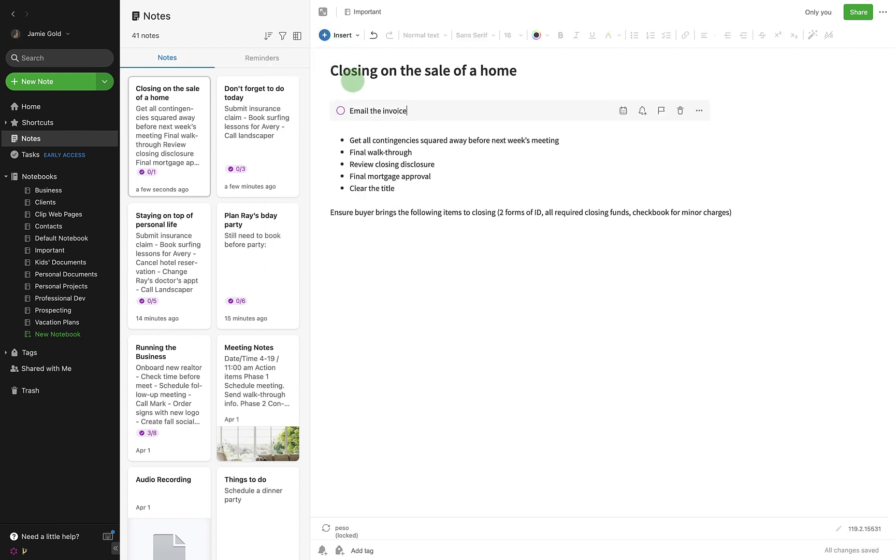
key("Return")
type("Call the electrician")
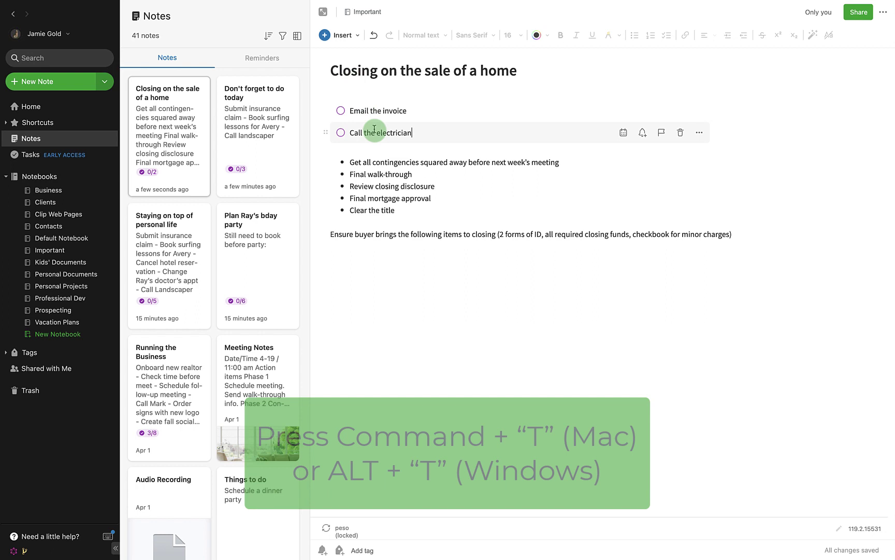
mouse_move(745, 239)
left_mouse_down()
mouse_move(518, 206)
mouse_move(312, 154)
left_mouse_up()
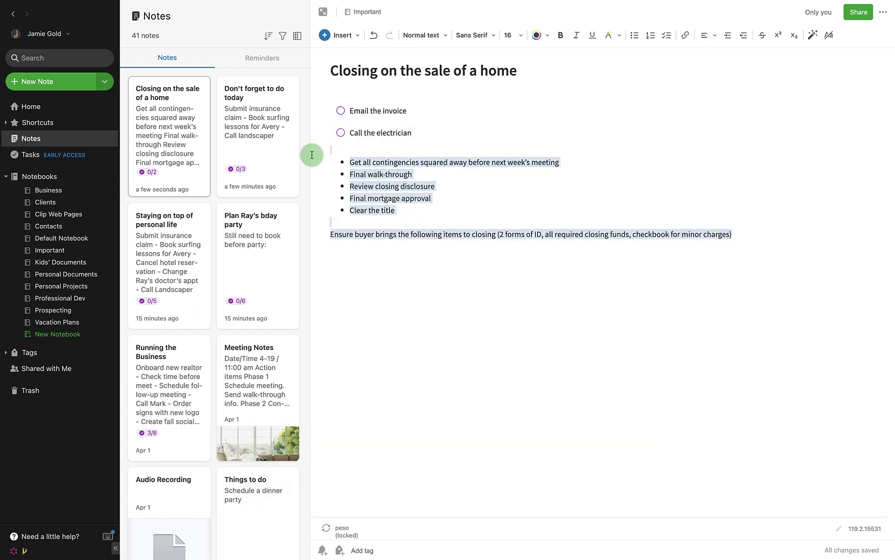
- Convert the selected lines to tasks and give 'Email the invoice' an April 30 due date
left_click(342, 36)
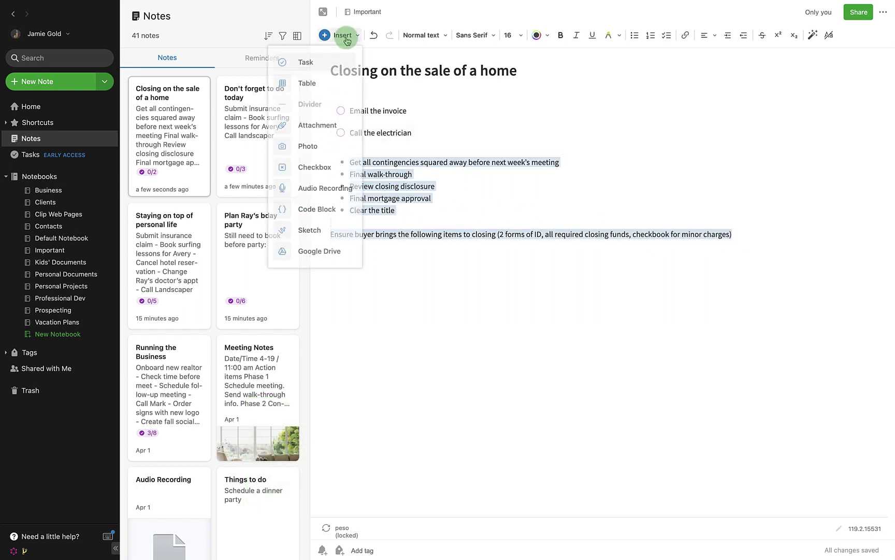
left_click(339, 67)
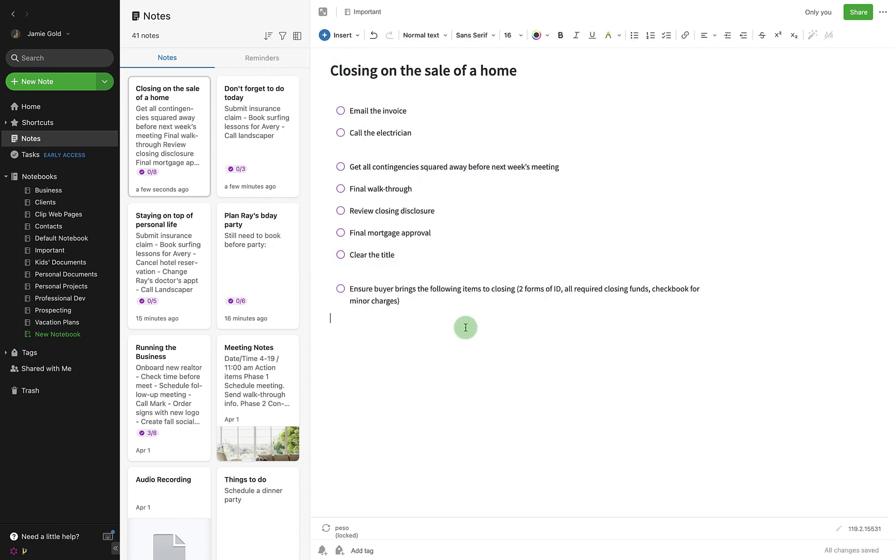
mouse_move(448, 111)
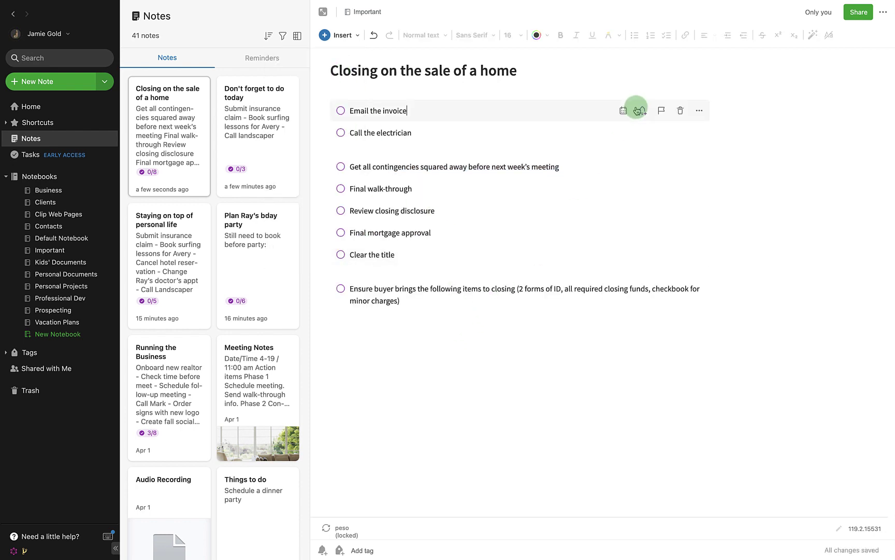
left_click(624, 111)
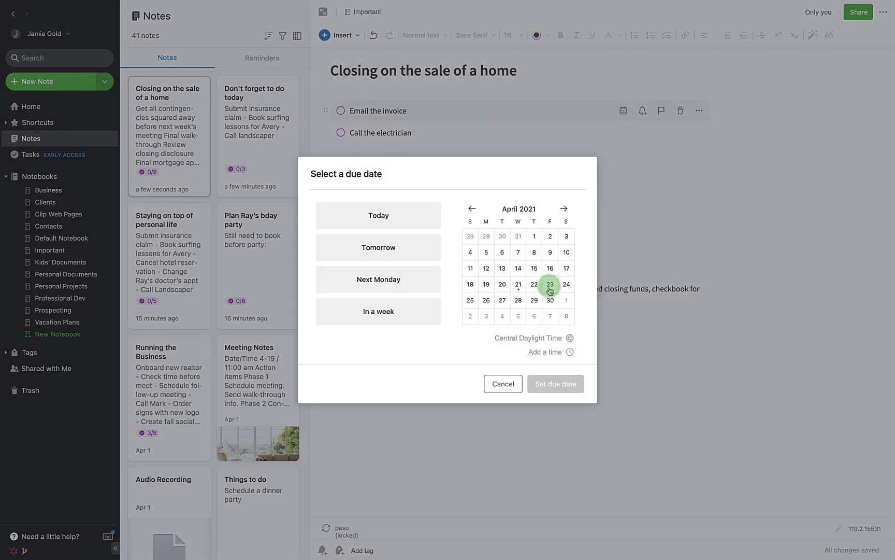
left_click(550, 298)
left_click(562, 386)
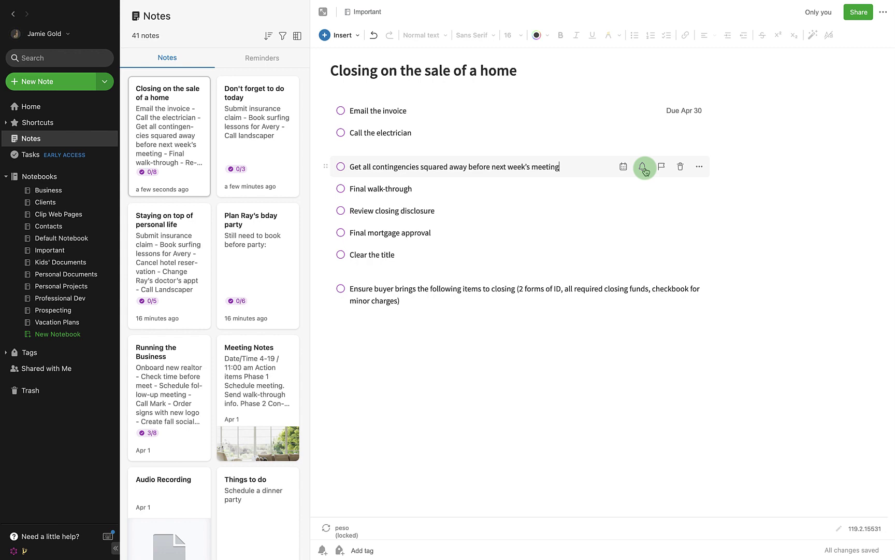
- Add an April 23 reminder to the contingencies task
left_click(642, 167)
left_click(548, 293)
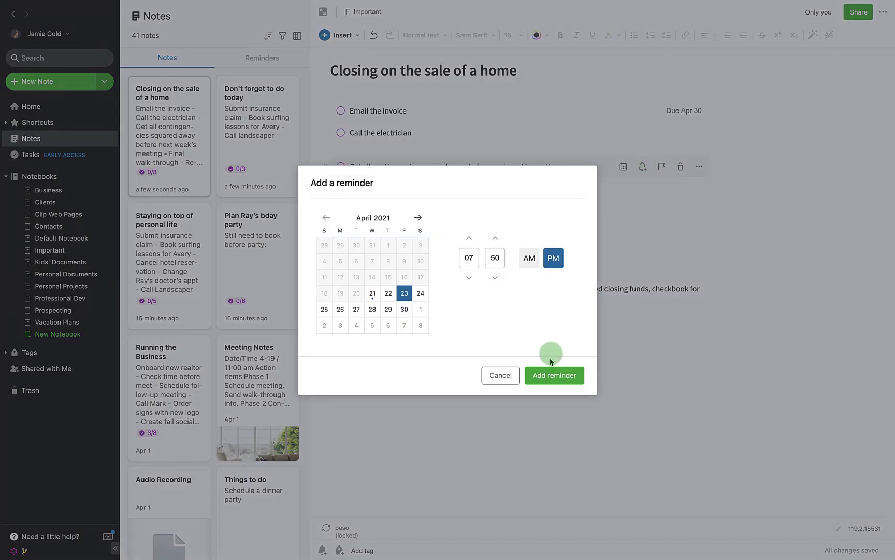
left_click(552, 375)
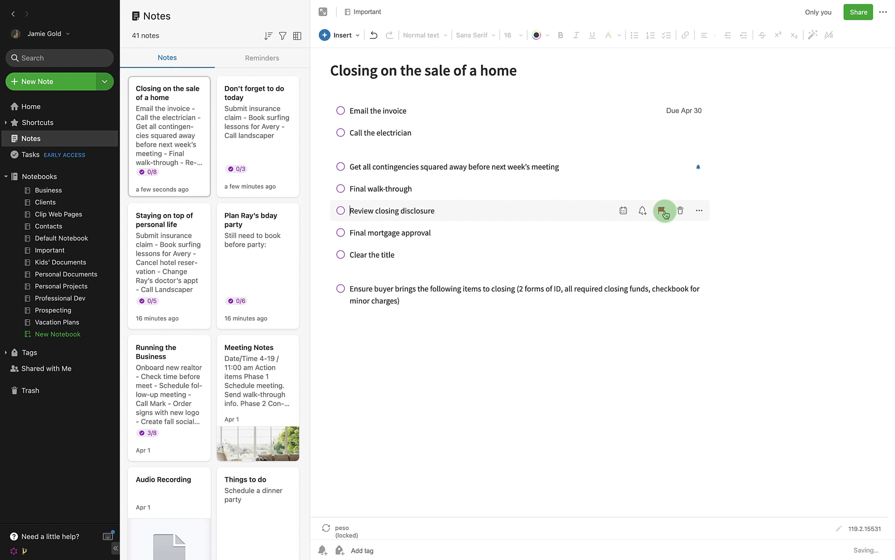
- Flag 'Review closing disclosure' and 'Final mortgage approval', then show all tasks
left_click(664, 212)
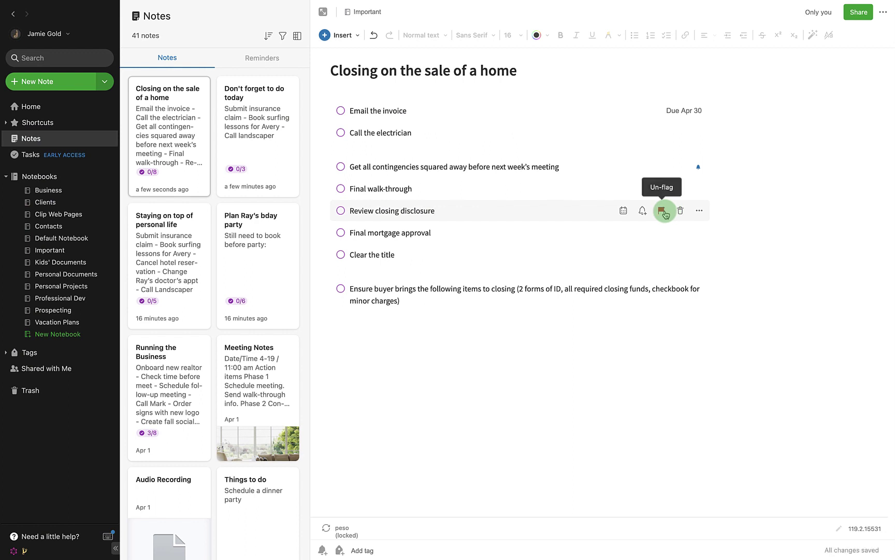
left_click(658, 242)
left_click(662, 234)
left_click(662, 321)
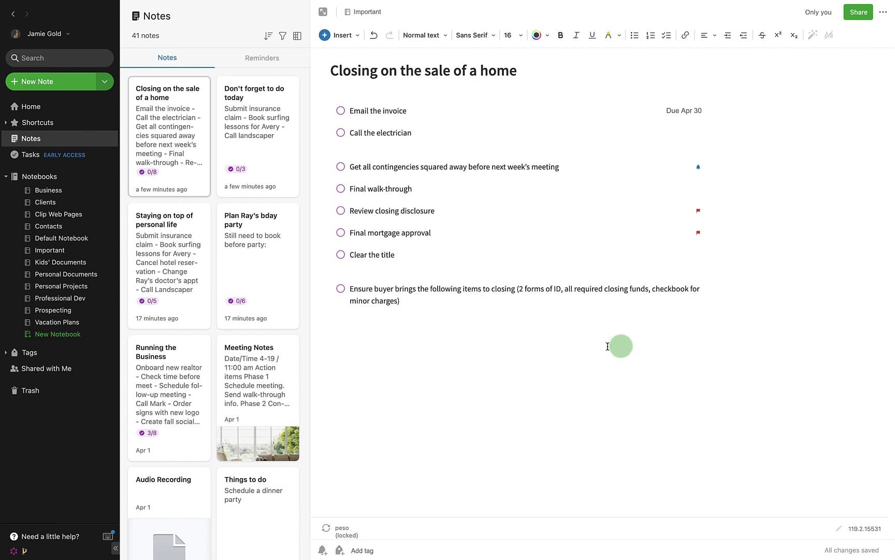
left_click(63, 161)
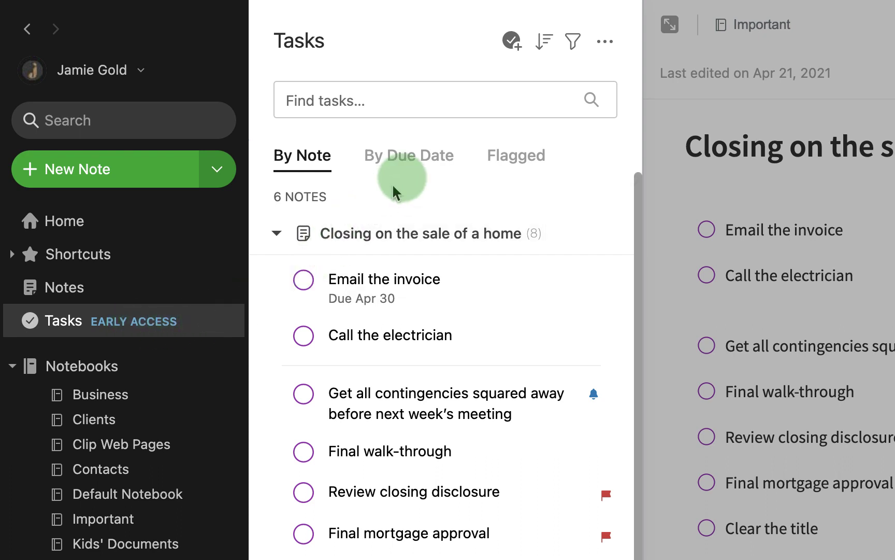
left_click(429, 161)
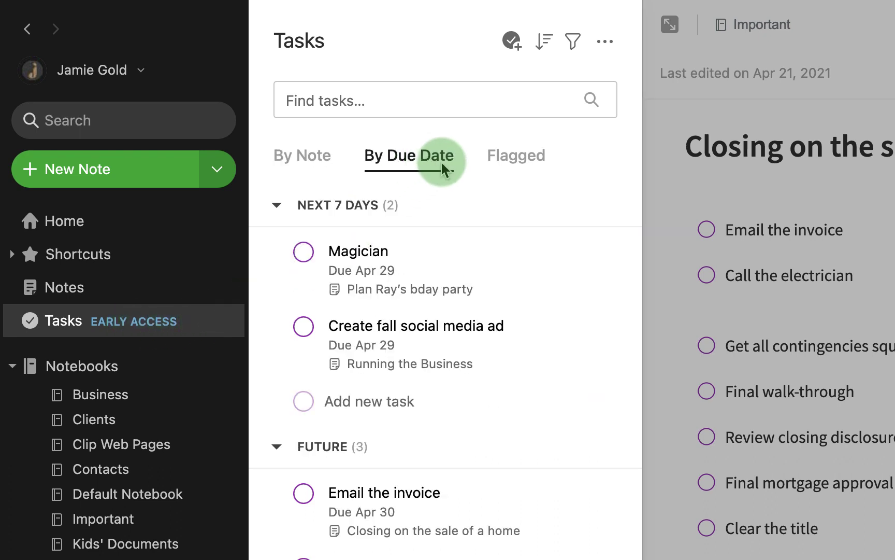
left_click(517, 167)
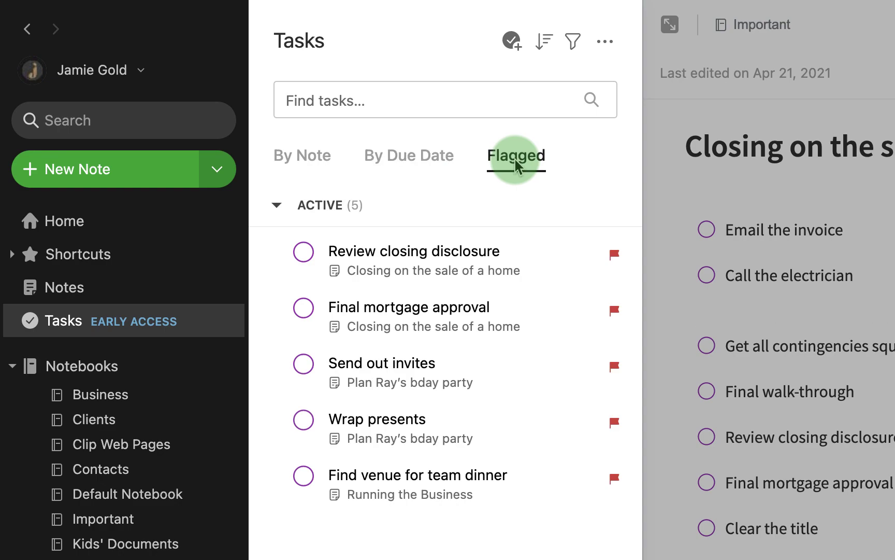
left_click(308, 158)
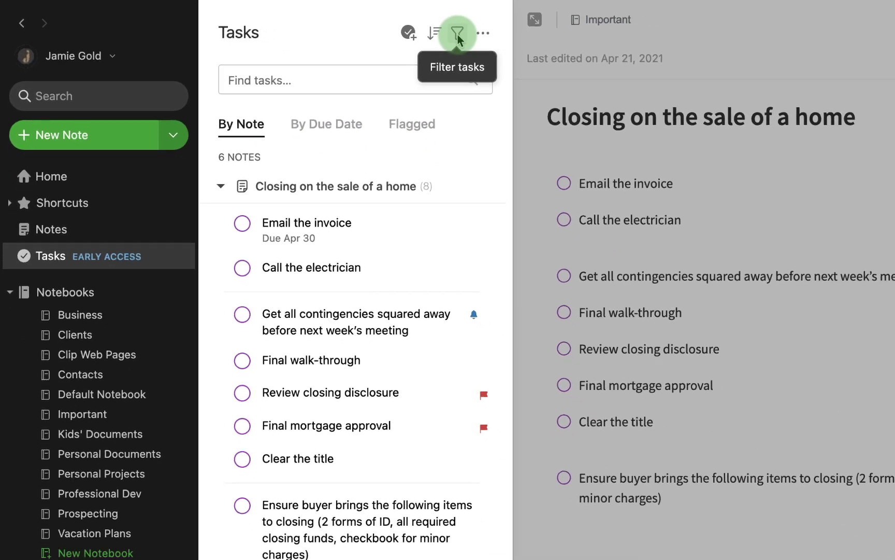
- Filter tasks to those located in the Important notebook
left_click(457, 38)
left_click(570, 180)
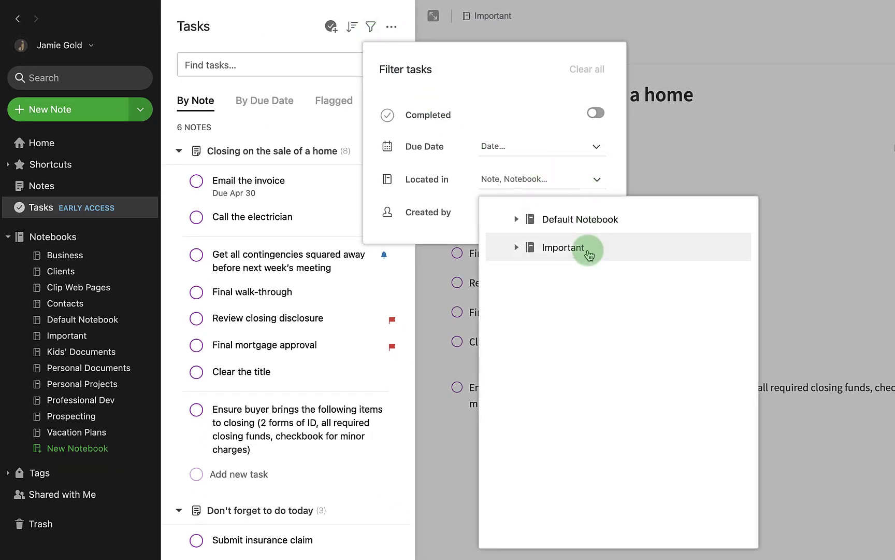
left_click(589, 255)
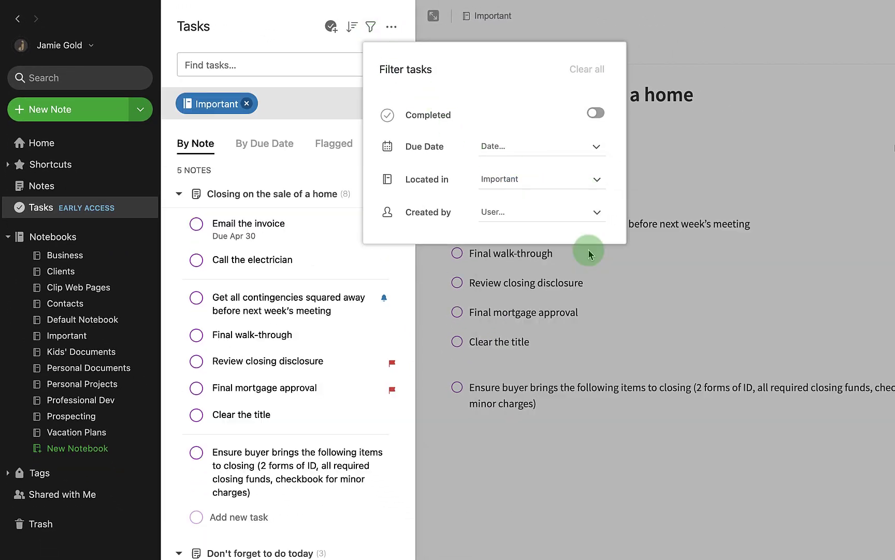
left_click(259, 179)
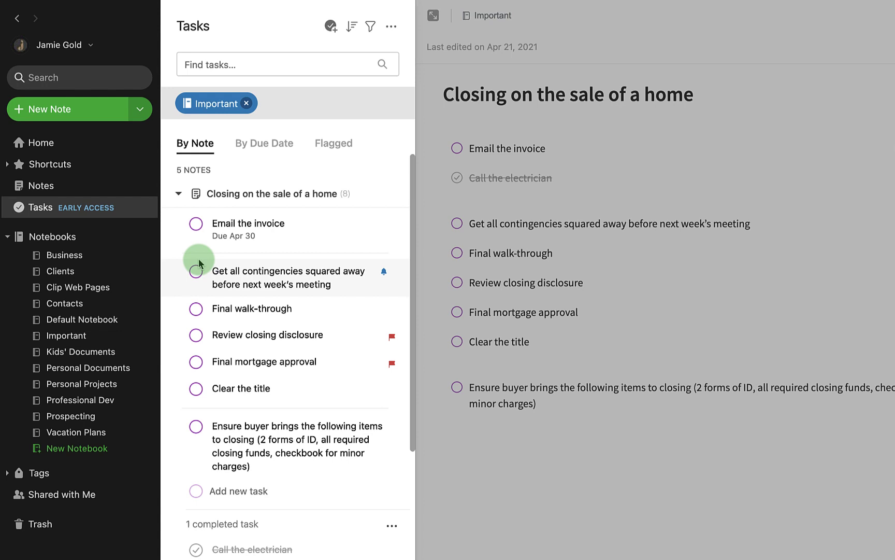
- Toggle completed tasks off and on, move Final mortgage approval last and Clear the title up
left_click(390, 26)
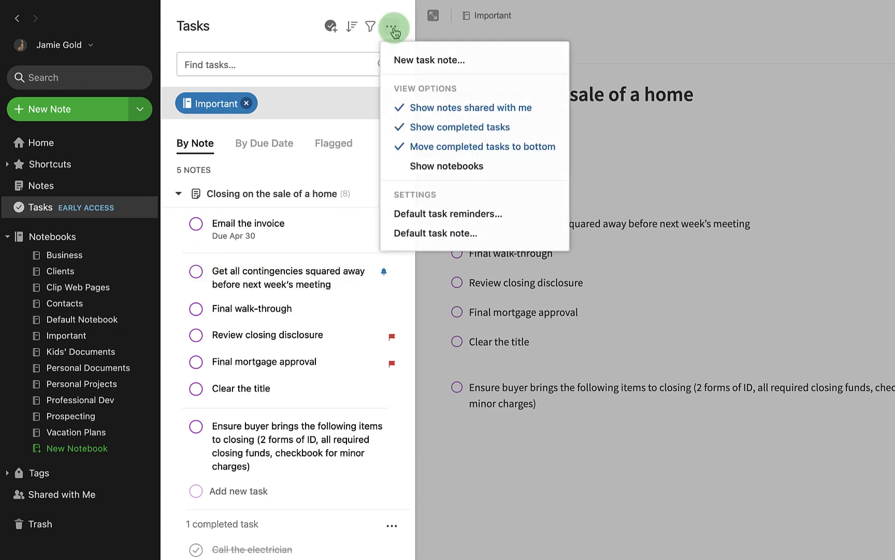
left_click(455, 134)
left_click(454, 133)
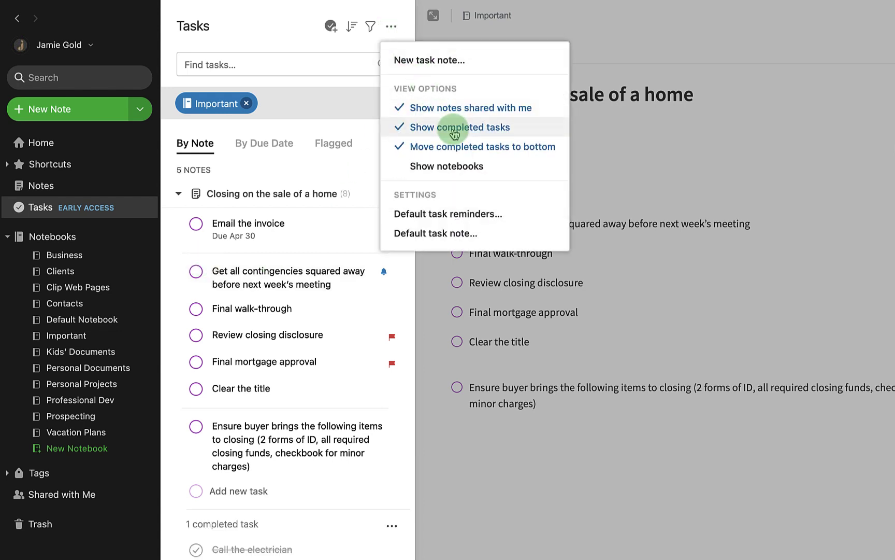
left_click(353, 51)
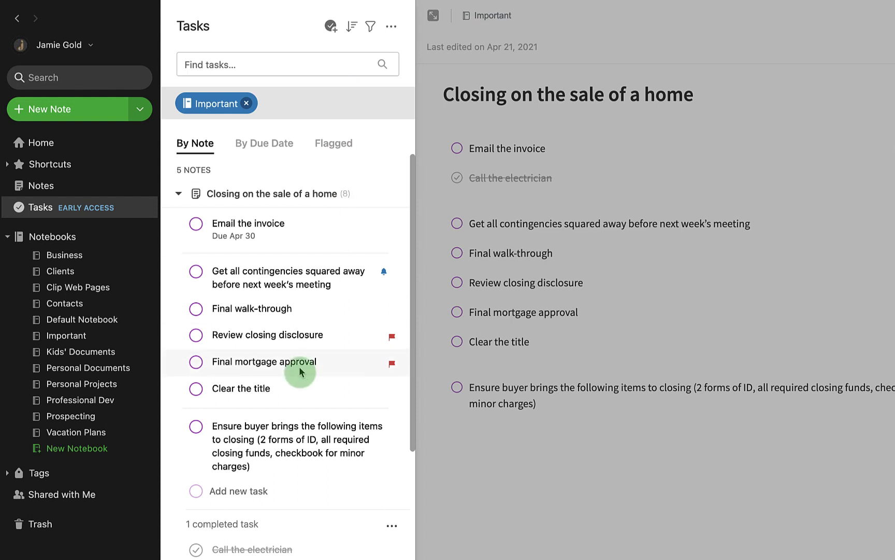
left_click_drag(301, 363, 286, 485)
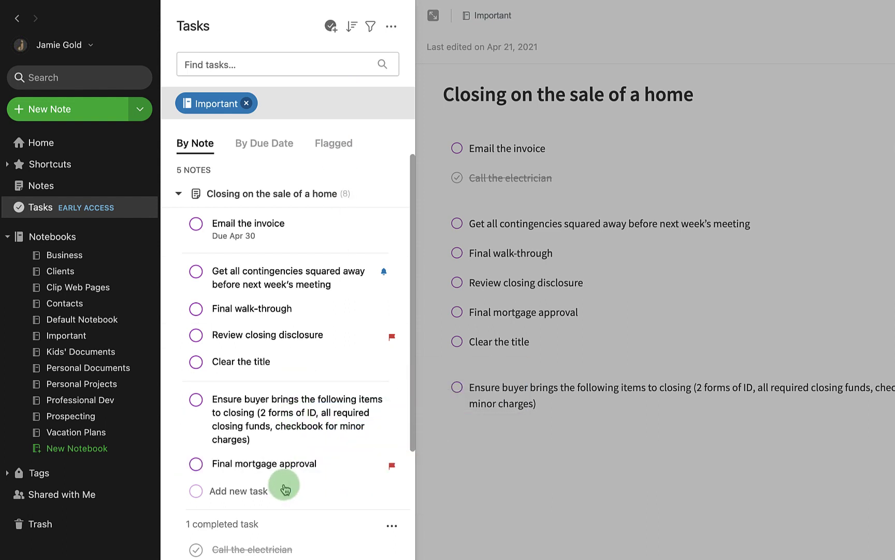
left_click_drag(275, 366, 270, 271)
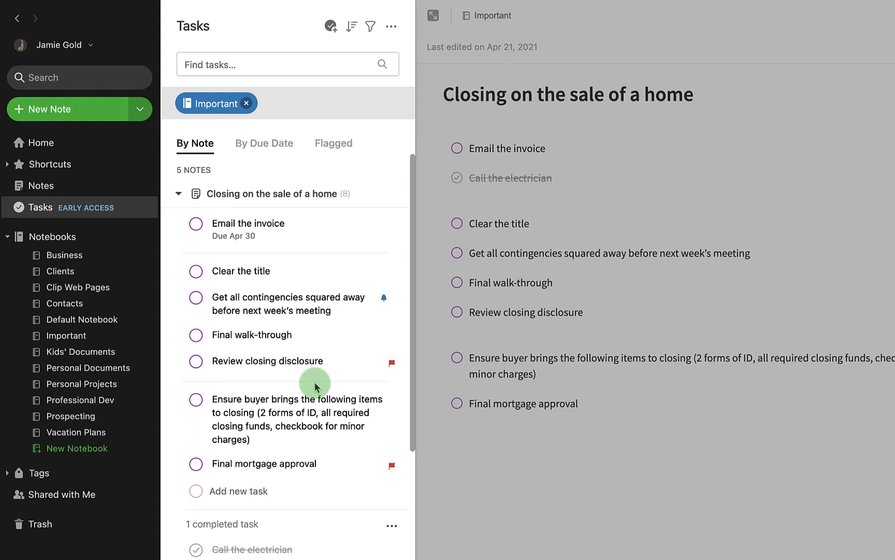
- Clear the Important filter, complete 'Party venue' from a task search, and open Plan Ray's bday party
left_click(246, 103)
left_click(248, 68)
type("Party")
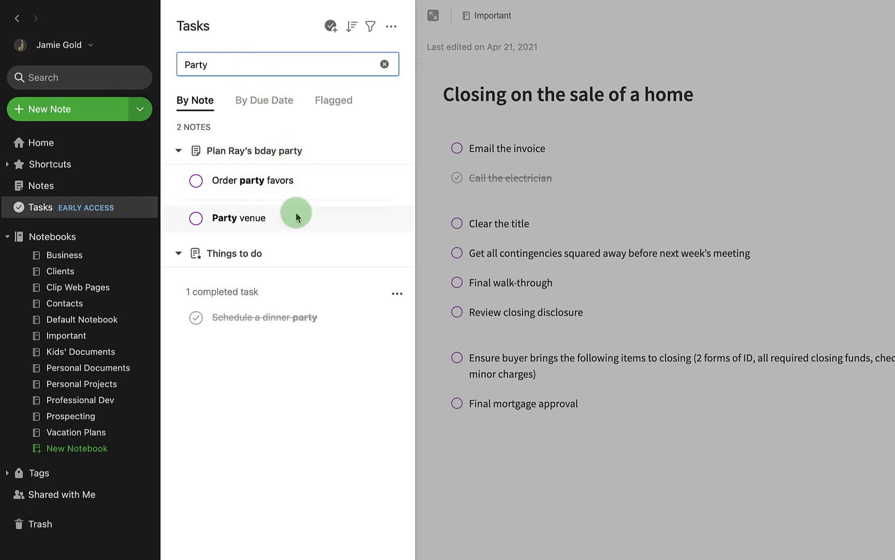
left_click(197, 220)
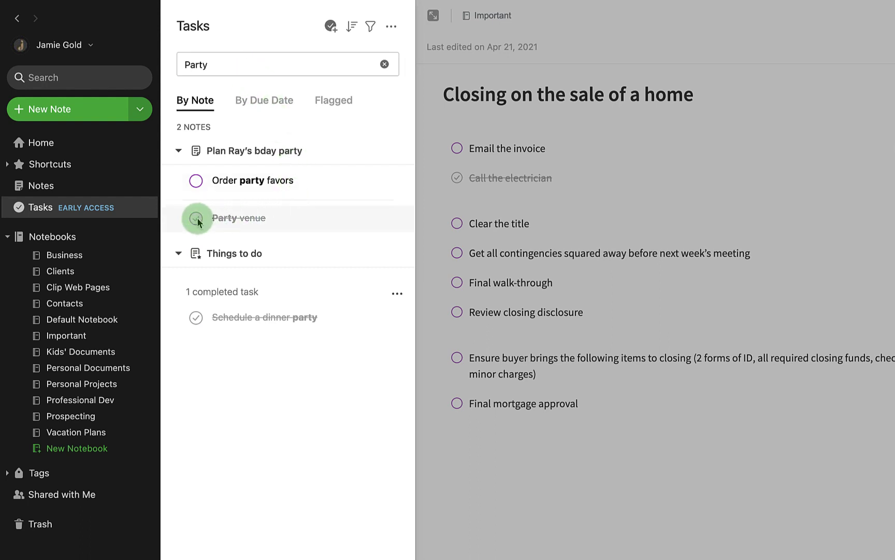
left_click(261, 152)
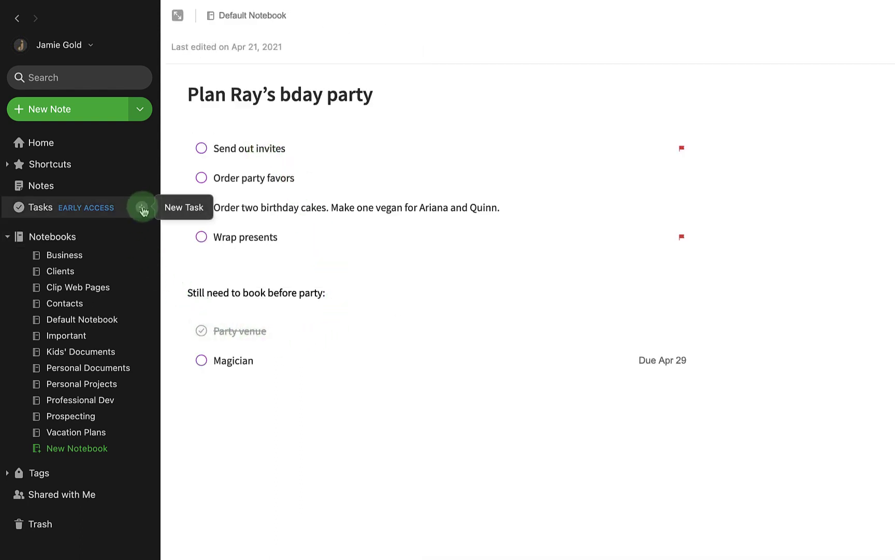
- Add flagged task 'Brainstorm ideas for date night!', then open Things to do from the task list
left_click(143, 209)
type("Brainstorm ideas for date night!")
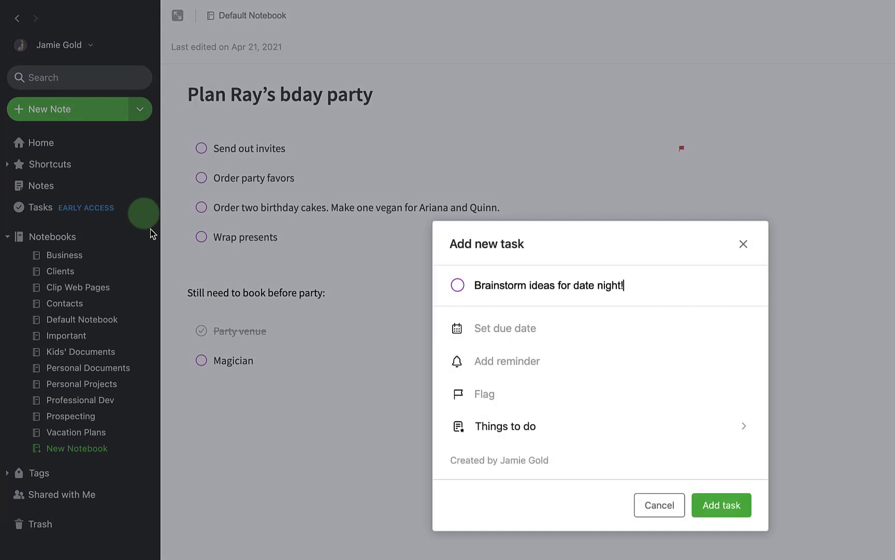
left_click(462, 392)
left_click(714, 503)
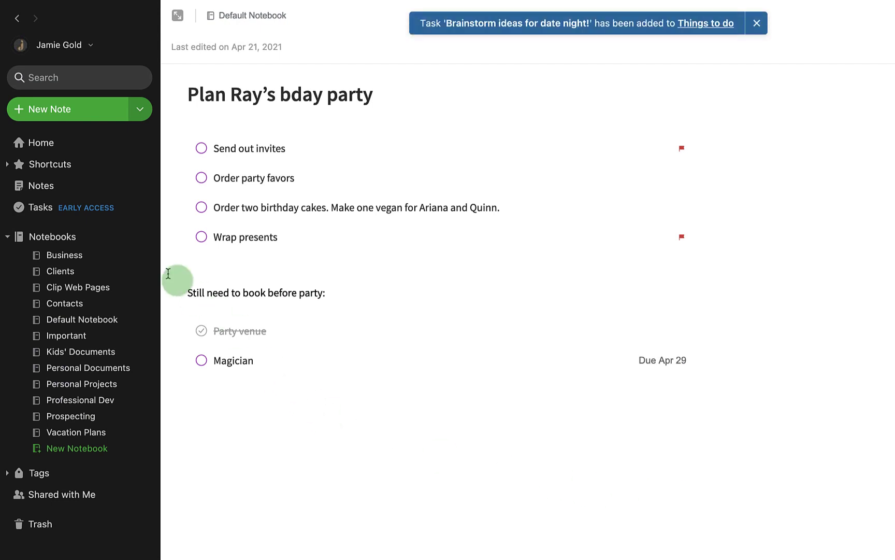
left_click(49, 209)
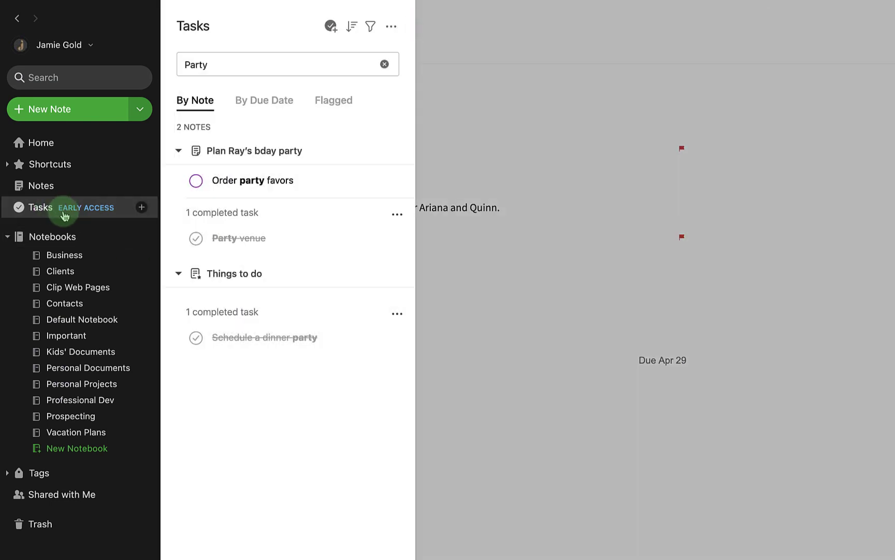
left_click(233, 275)
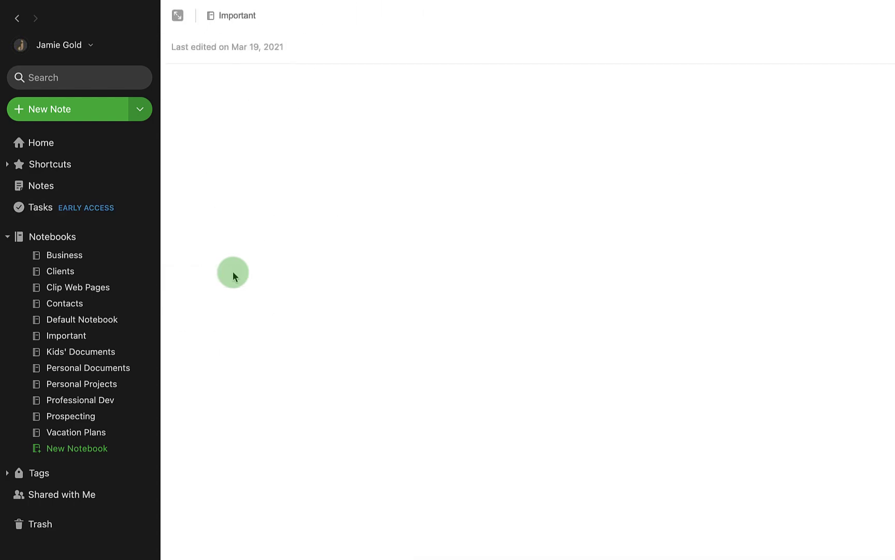